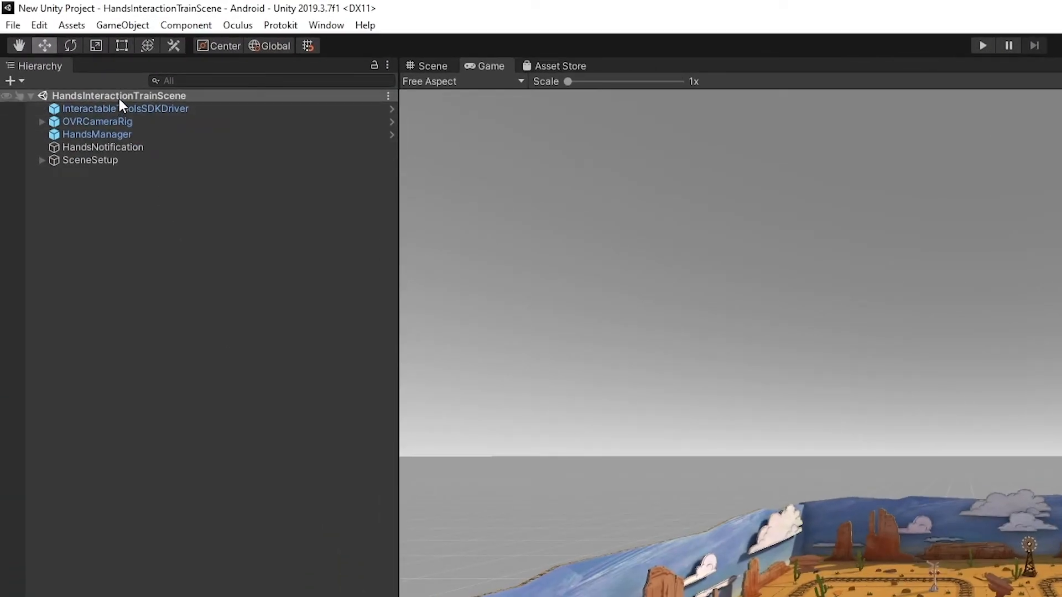
# - Expand OVRCameraRig and its TrackingSpace in the scene to expose the children of LeftHandAnchor and RightHandAnchor
pyautogui.click(118, 119)
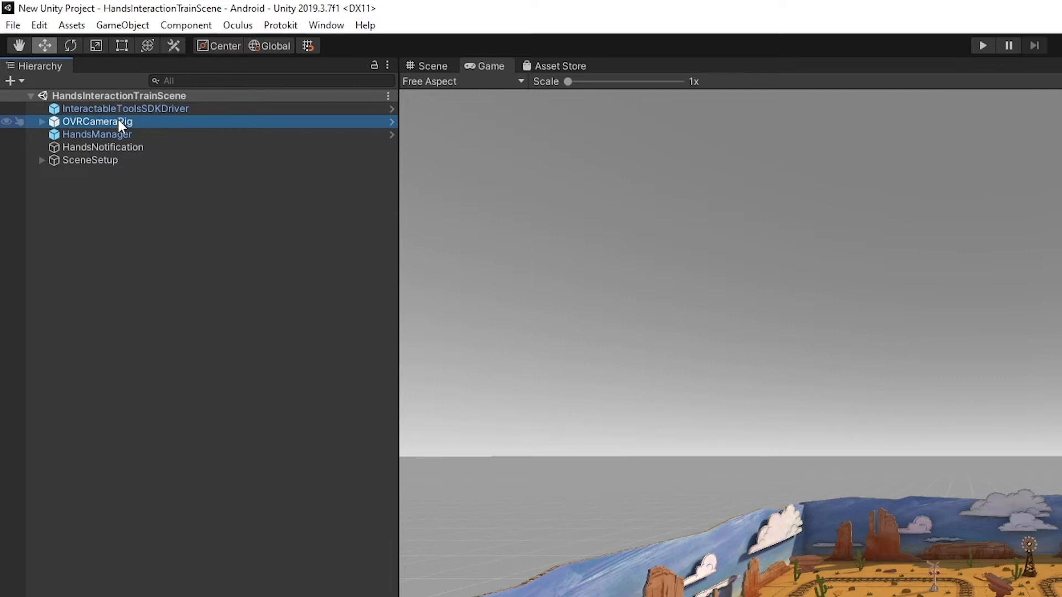
pyautogui.press('Right')
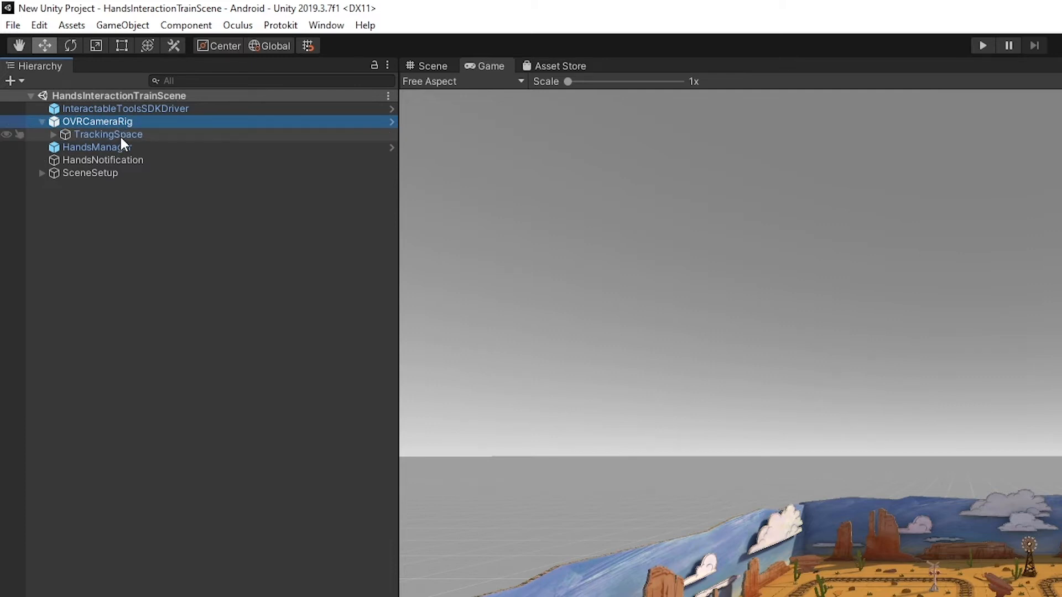
pyautogui.click(119, 135)
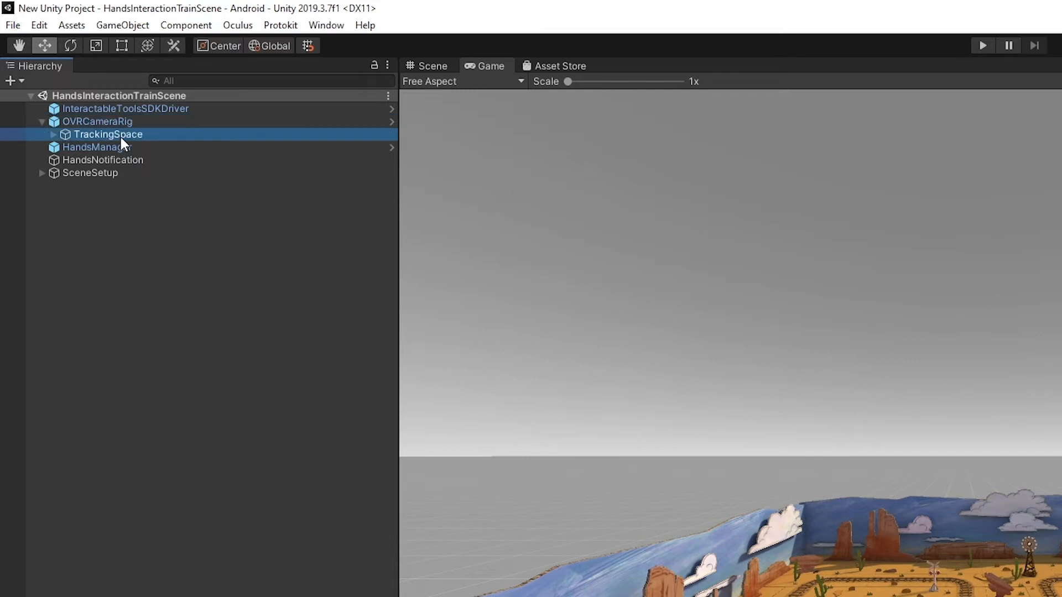
pyautogui.press('Right')
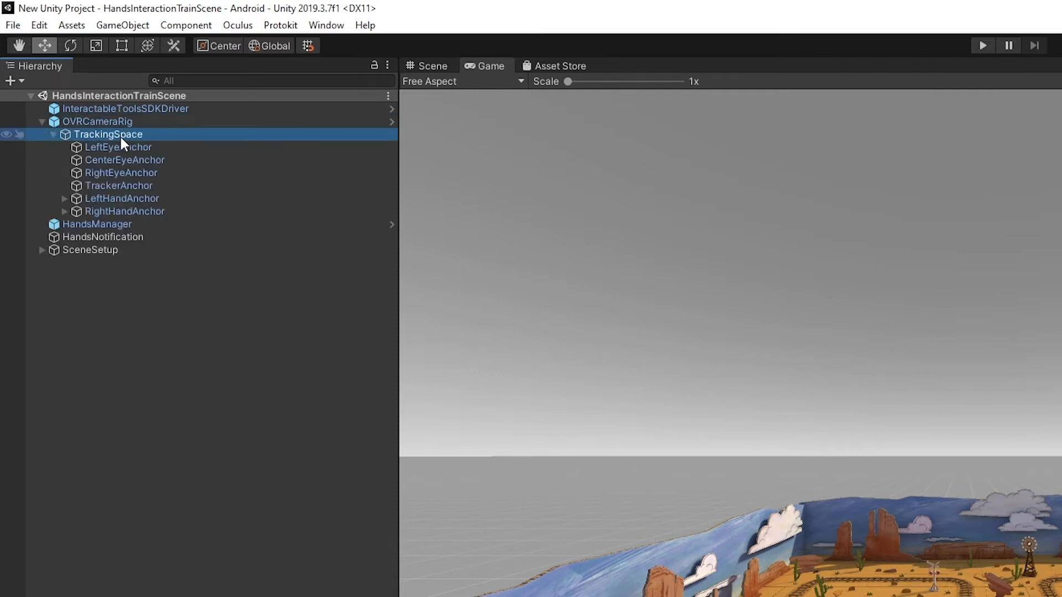
pyautogui.click(170, 203)
pyautogui.press('Right')
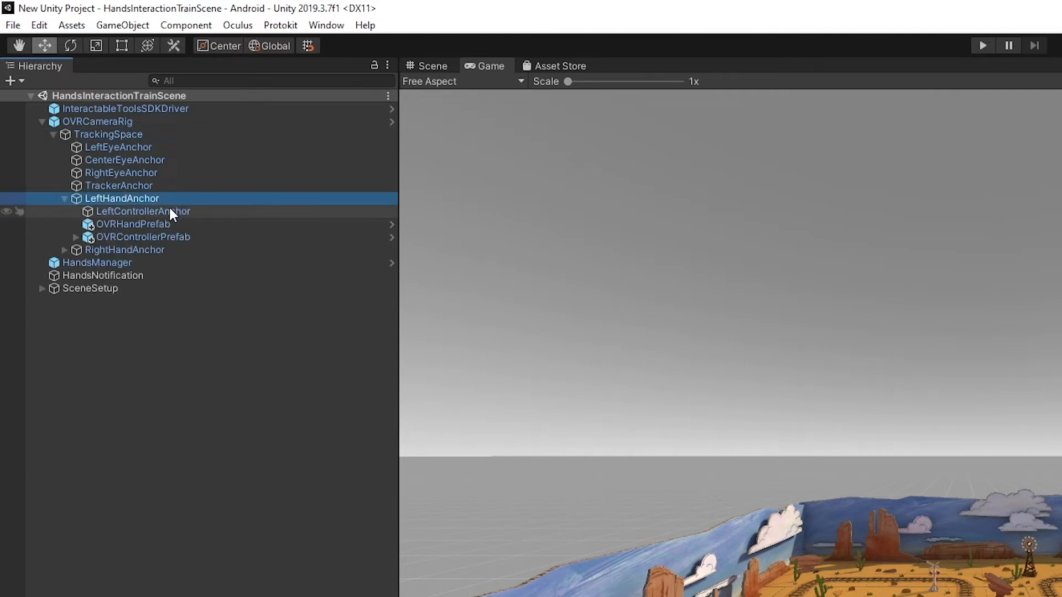
pyautogui.click(165, 248)
pyautogui.press('Right')
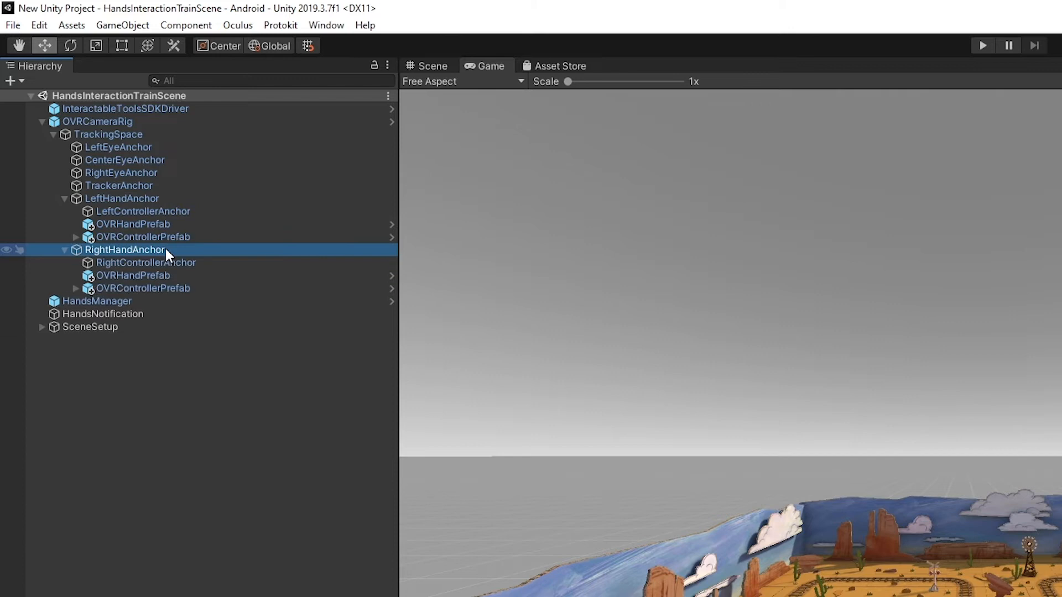
# - Select the OVRHandPrefab under LeftHandAnchor and choose Hand Left as its Hand Type in the OVR Hand script
pyautogui.click(157, 221)
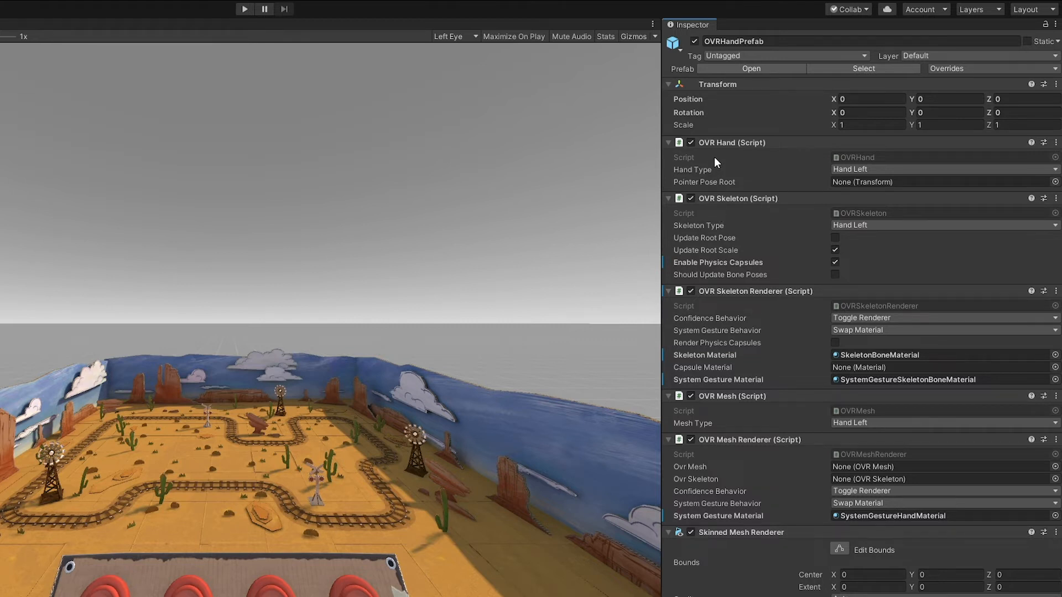
pyautogui.click(706, 170)
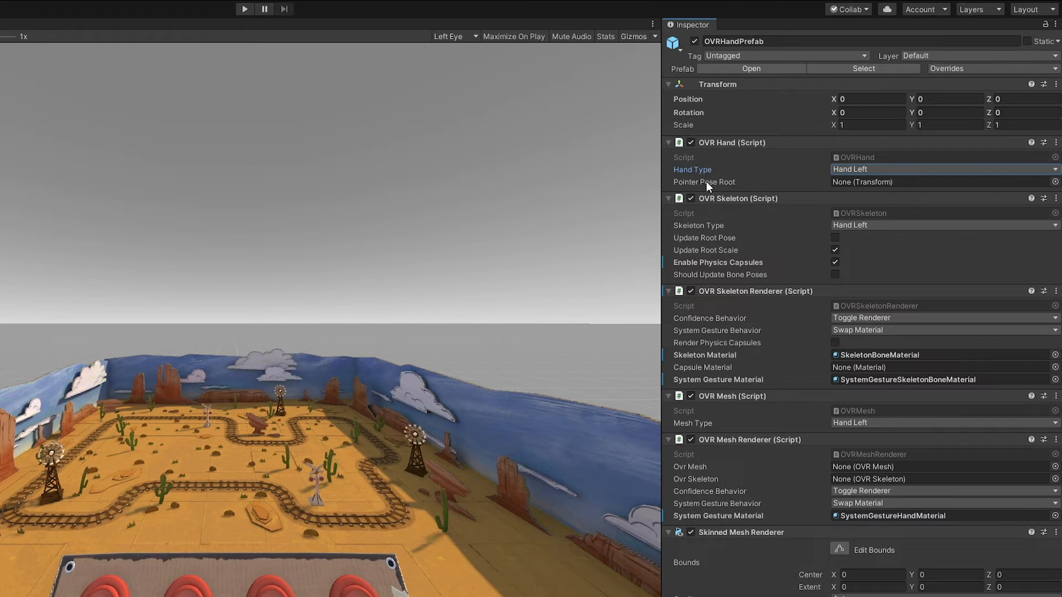
pyautogui.click(706, 182)
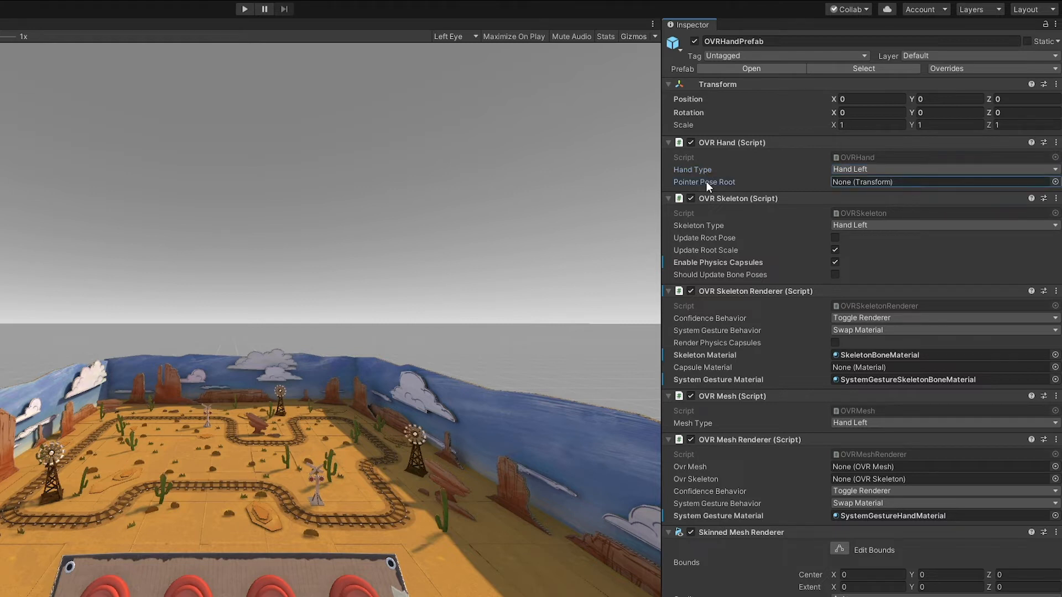
pyautogui.click(854, 170)
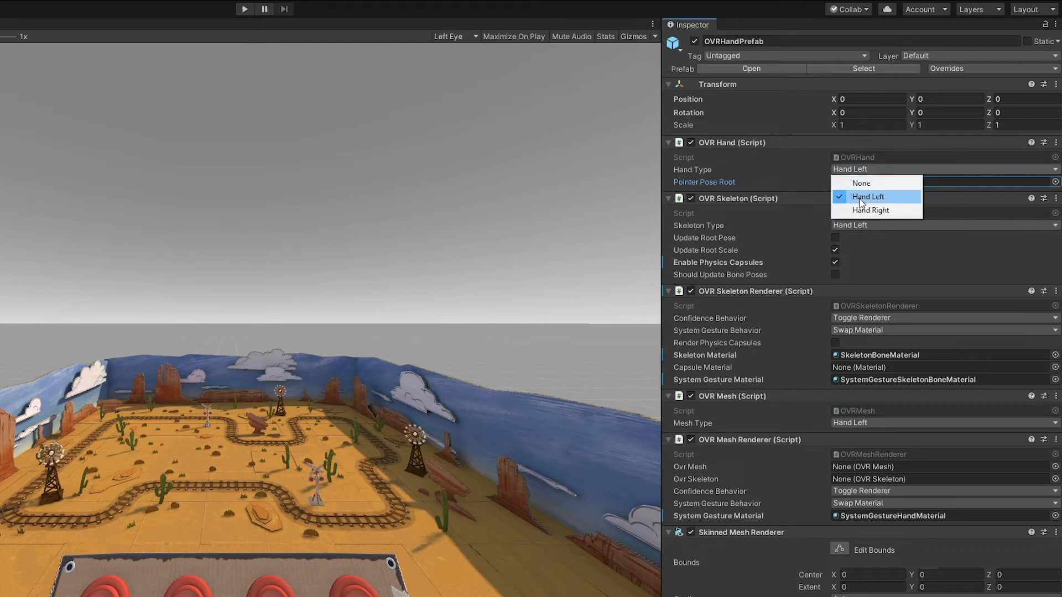
pyautogui.click(858, 197)
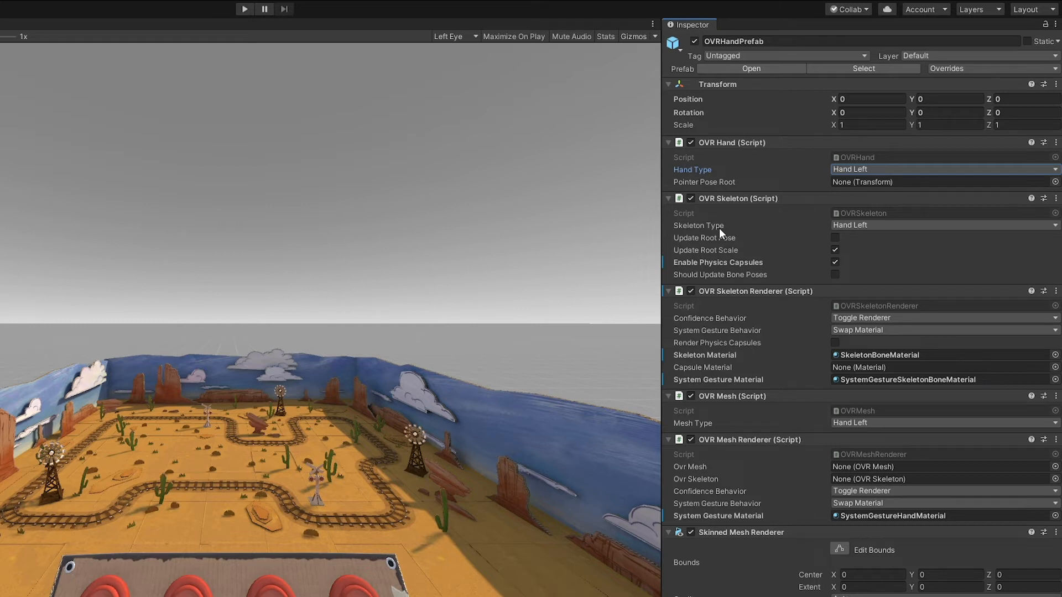
# - Try None as the Confidence Behavior of the left hand's OVR Skeleton Renderer and undo the change
pyautogui.click(719, 317)
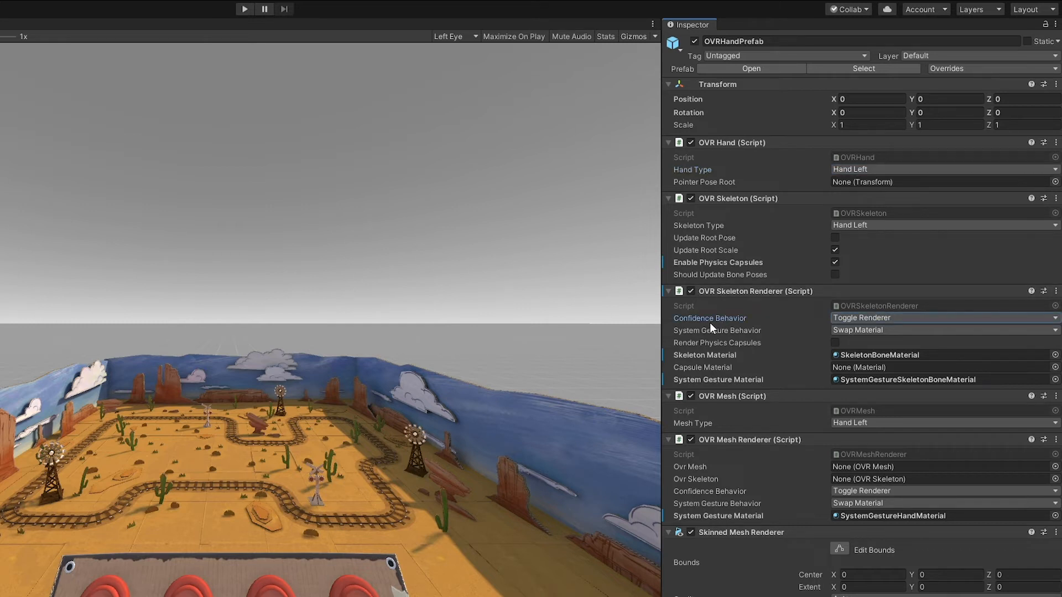
pyautogui.click(867, 320)
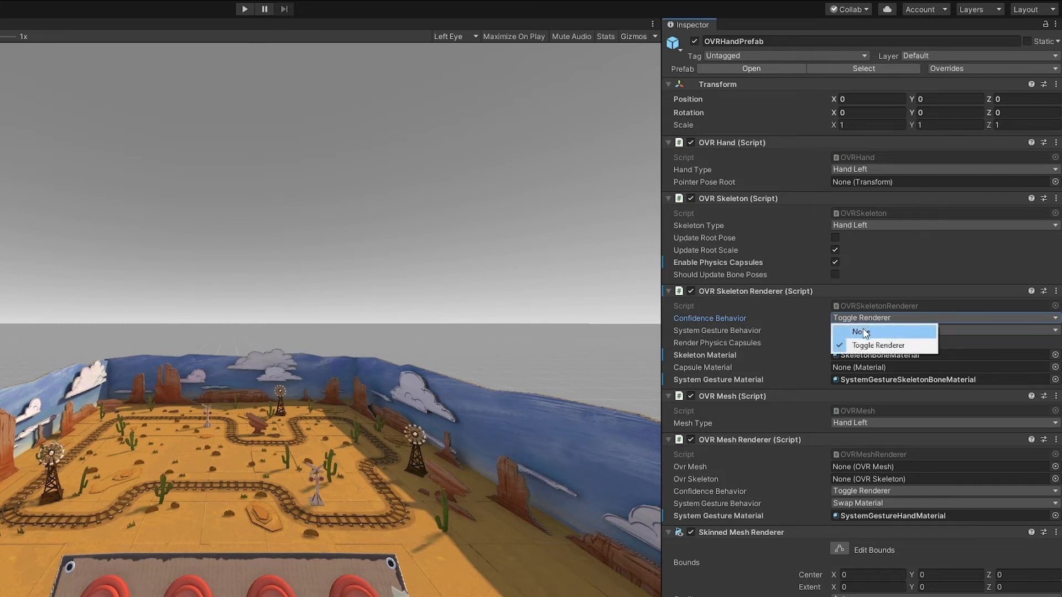
pyautogui.click(864, 332)
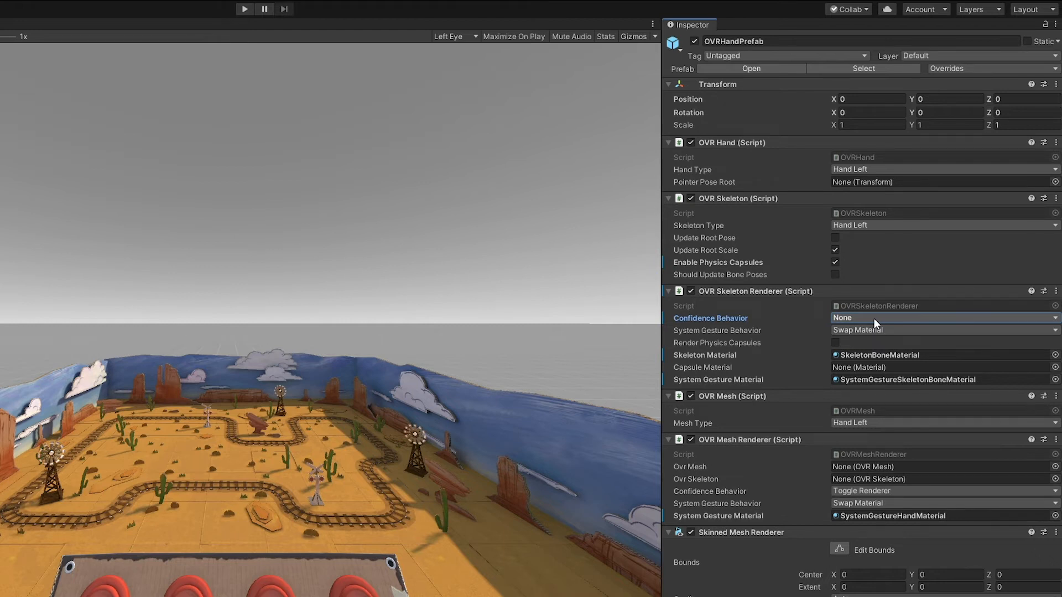
pyautogui.hotkey('ctrl', 'z')
# - Choose Hand Left as the left hand prefab's Mesh Type, and check the Skeleton Type and Mesh Type of the right OVRHandPrefab
pyautogui.click(703, 424)
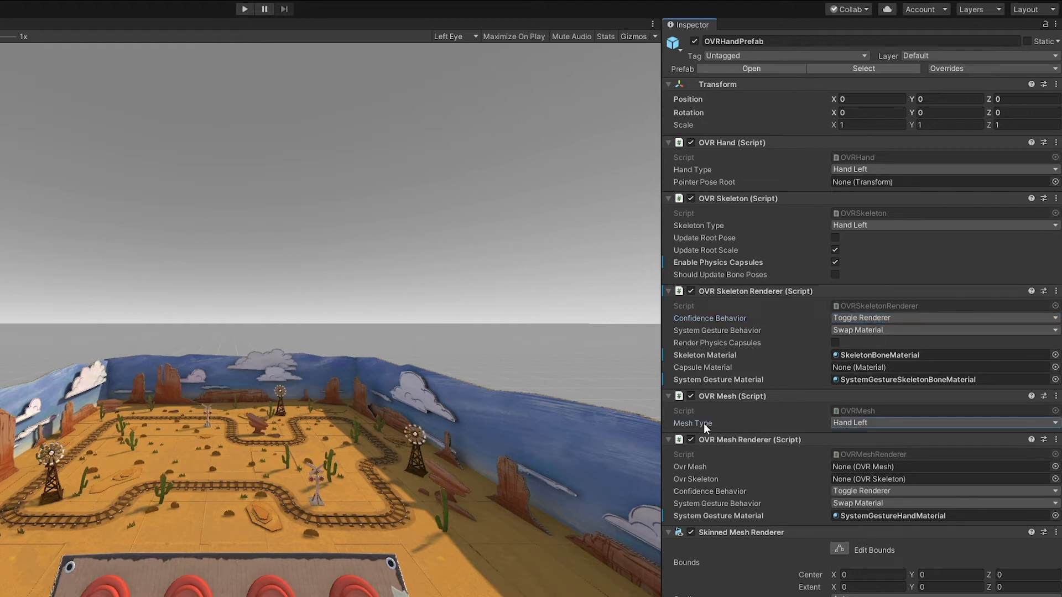
pyautogui.click(857, 423)
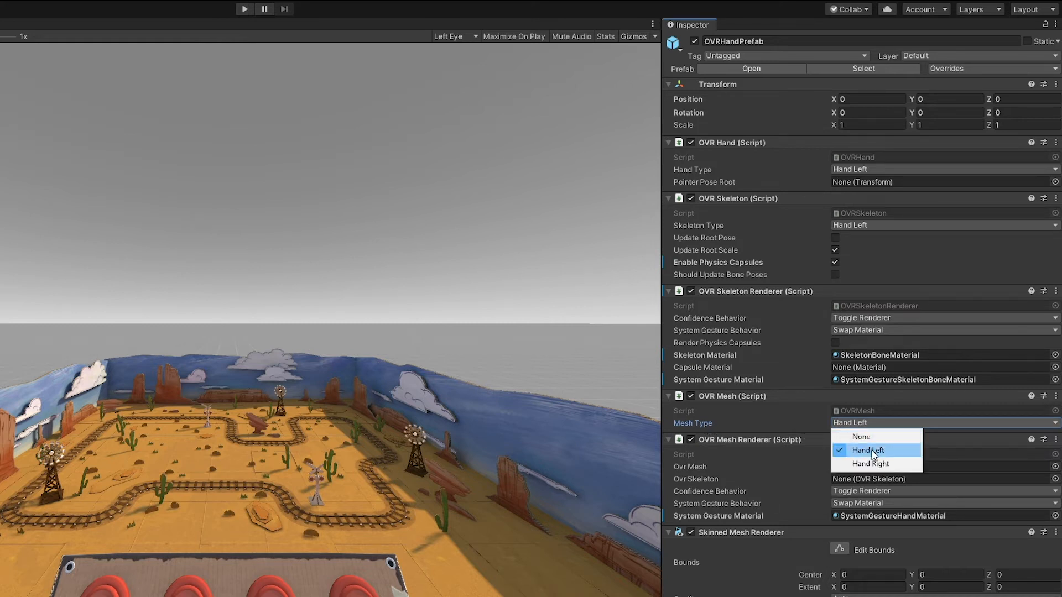
pyautogui.click(872, 451)
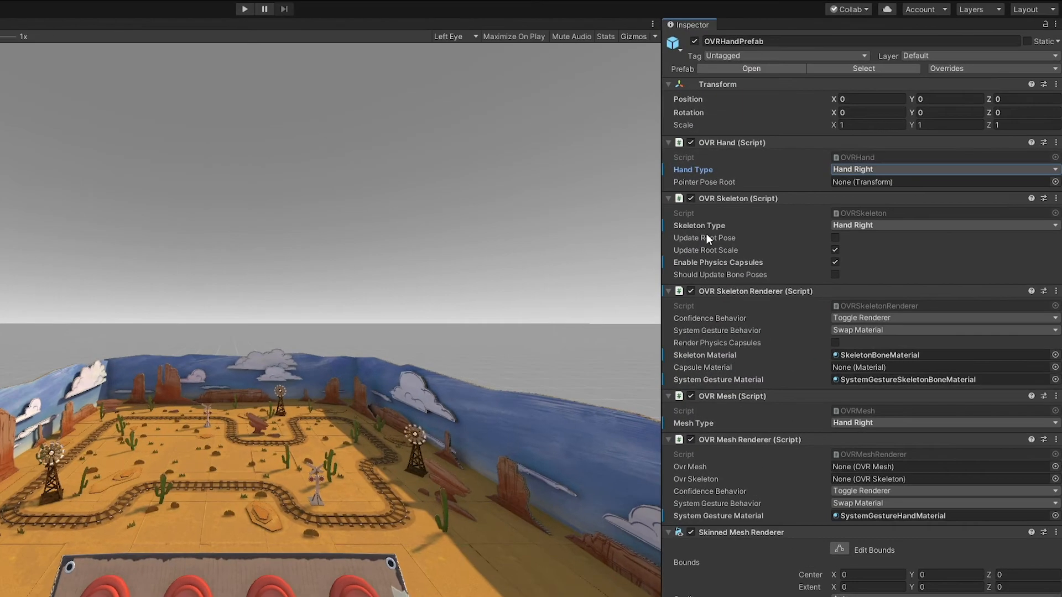
pyautogui.click(704, 226)
pyautogui.click(709, 424)
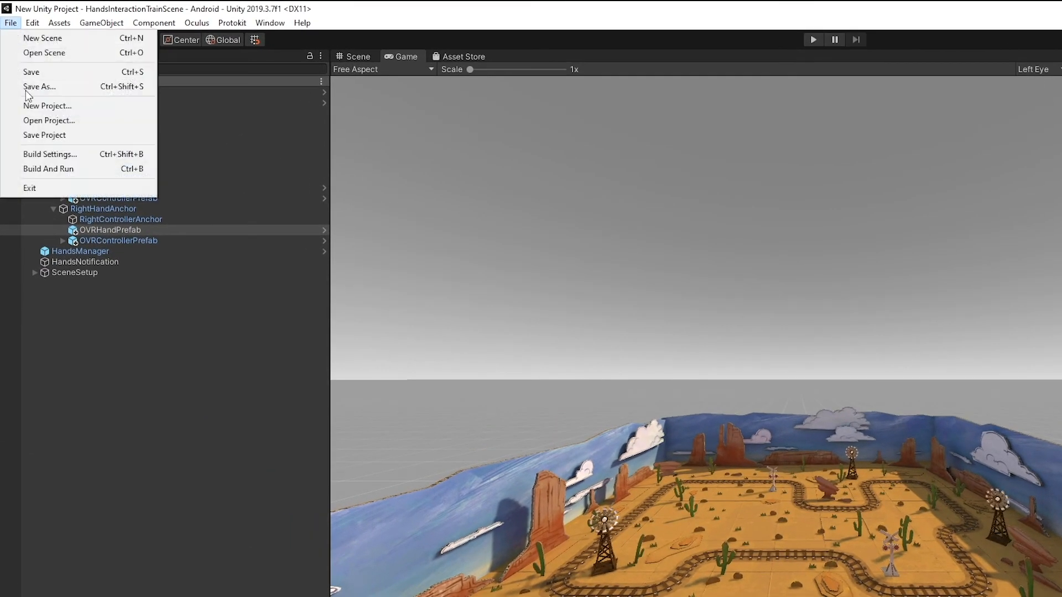
# - Check the selected platform in the Build Settings and close them
pyautogui.click(56, 154)
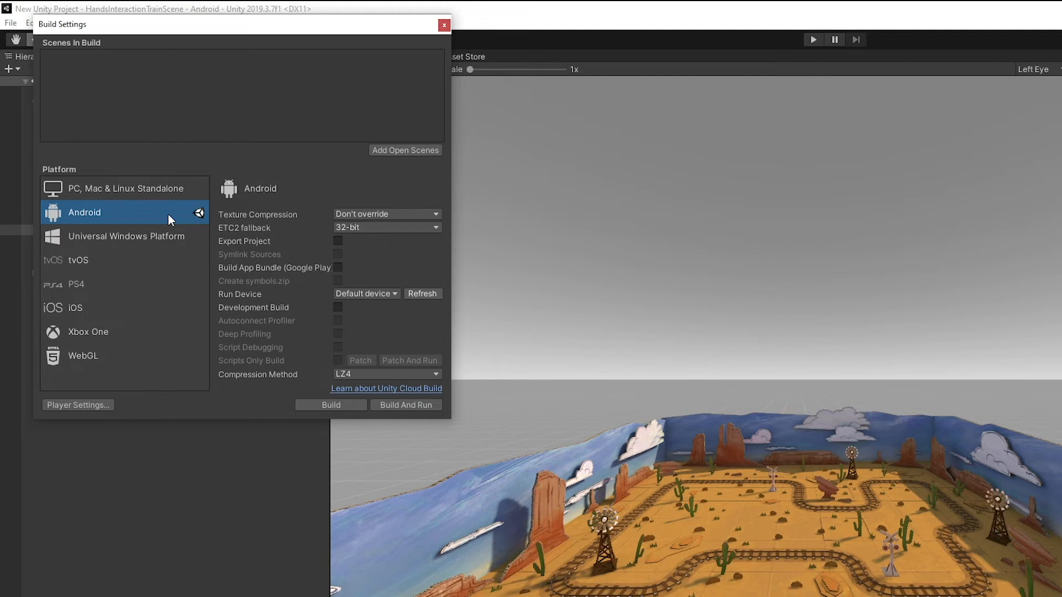
pyautogui.click(445, 25)
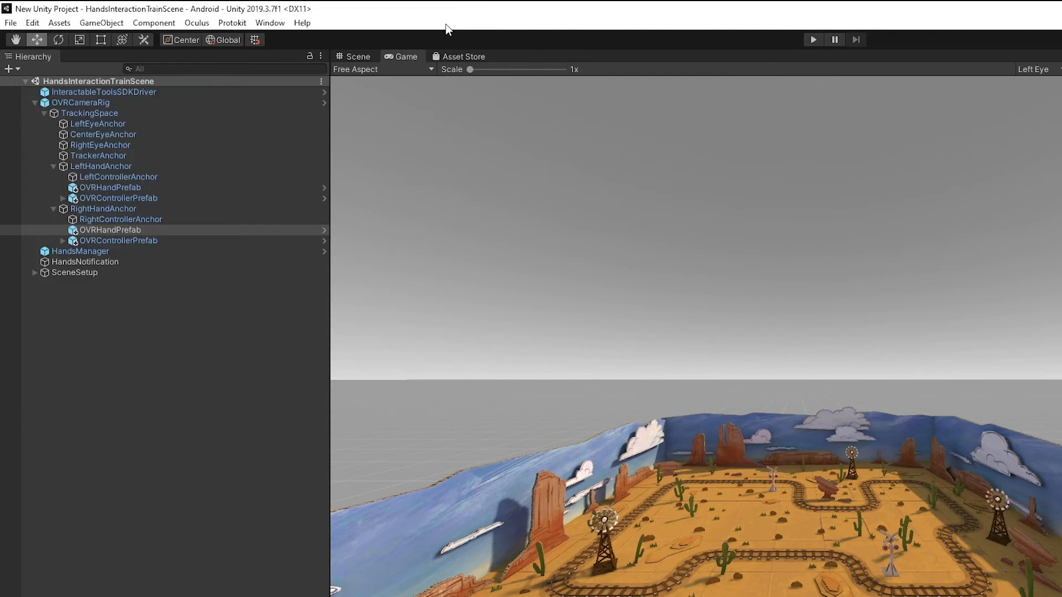
# - Choose Controllers And Hands as the Hand Tracking Support in the OVR Manager script of OVRCameraRig
pyautogui.click(89, 103)
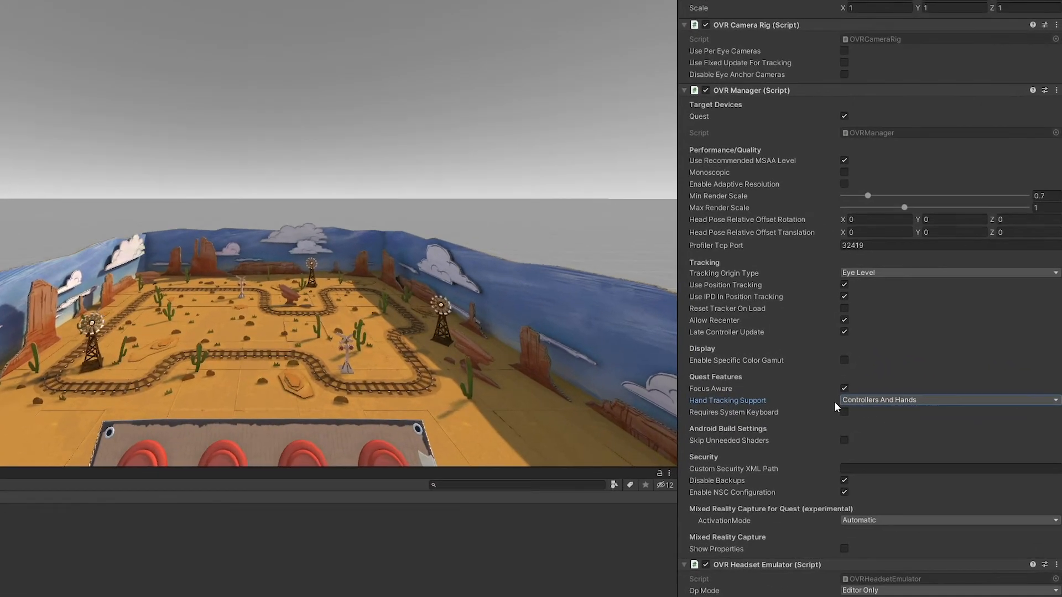
pyautogui.click(945, 383)
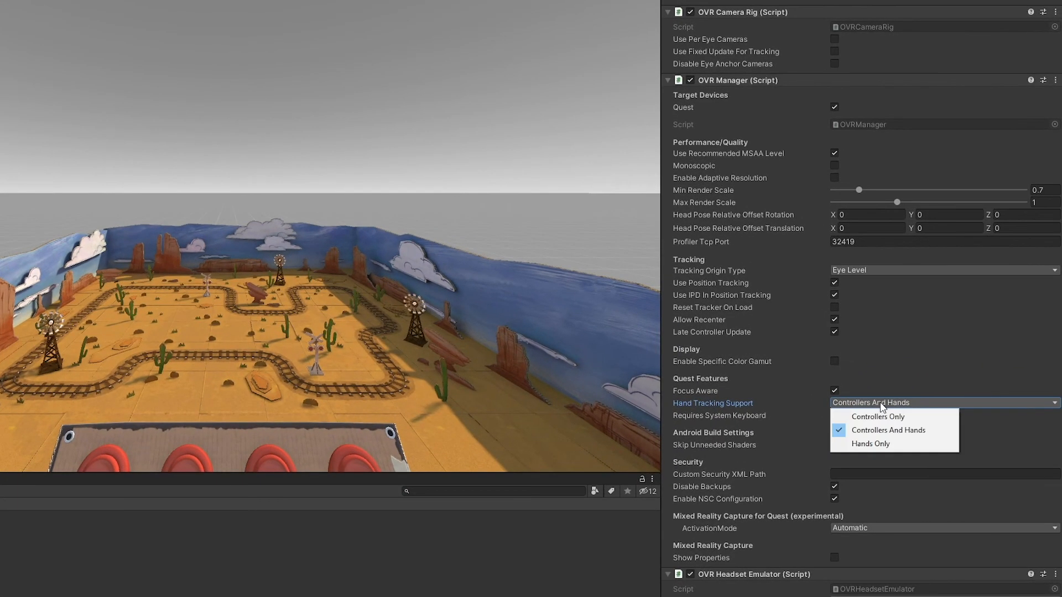
pyautogui.click(925, 433)
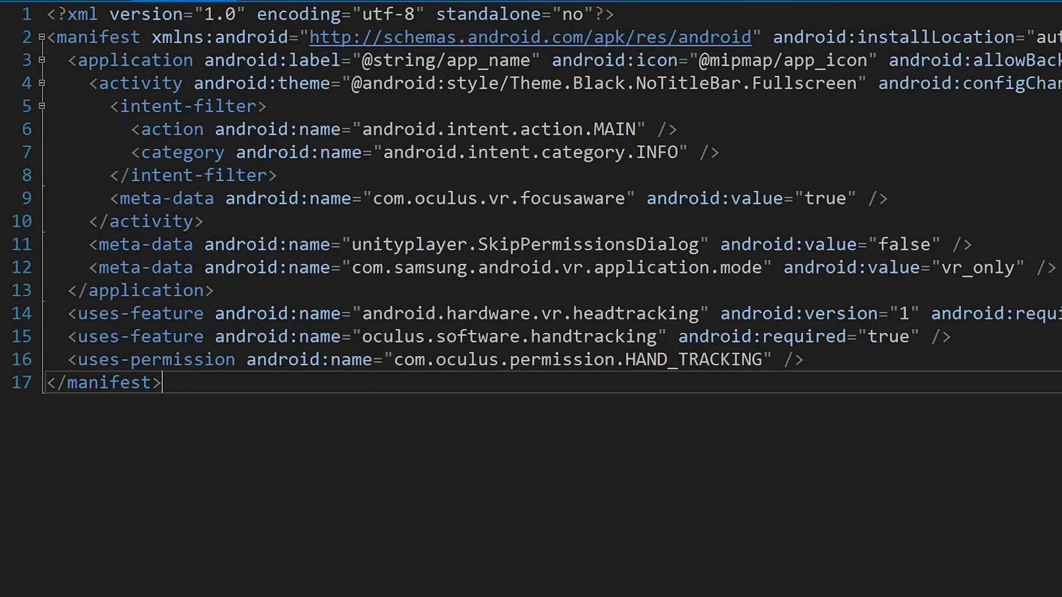
# - Review the Android manifest's metadata and hand tracking entries, and read the Oculus documentation page on setting up hand tracking
pyautogui.scroll(-1, 344, 287)
pyautogui.moveTo(57, 267); pyautogui.dragTo(962, 265)
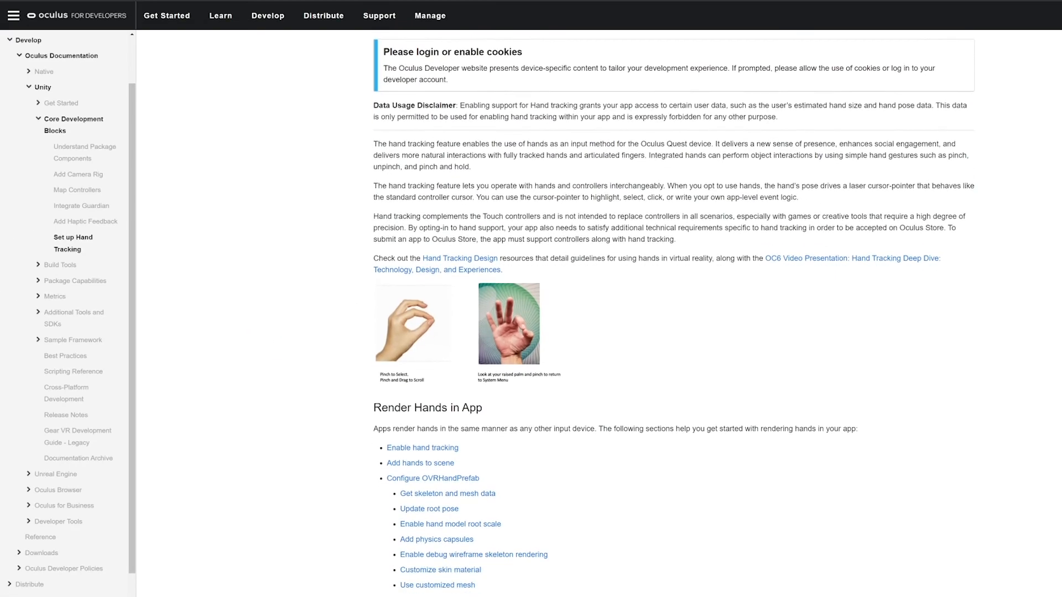
pyautogui.scroll(-10, 664, 310)
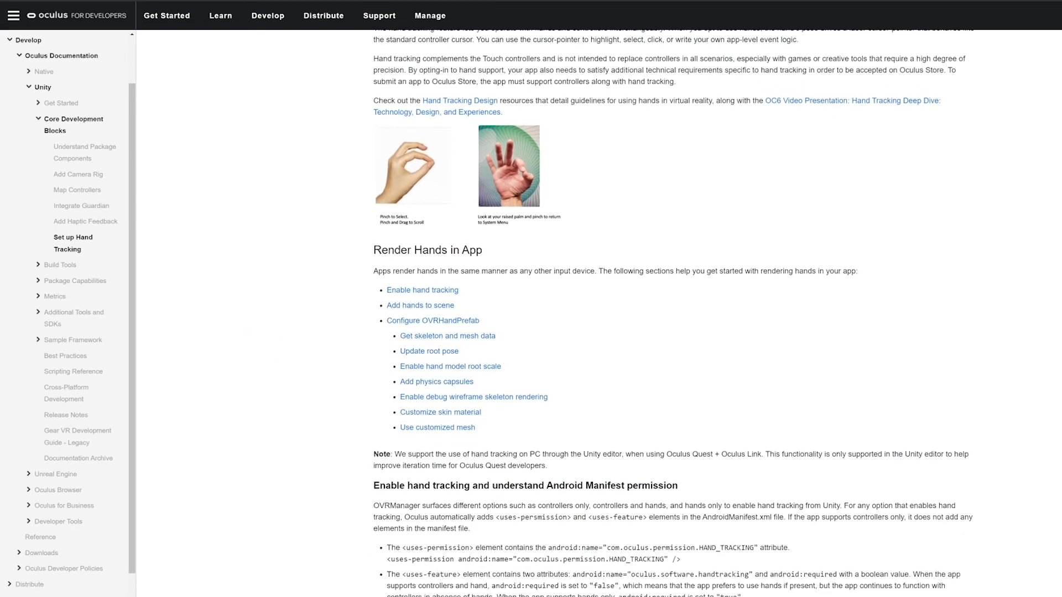
pyautogui.scroll(-7, 664, 310)
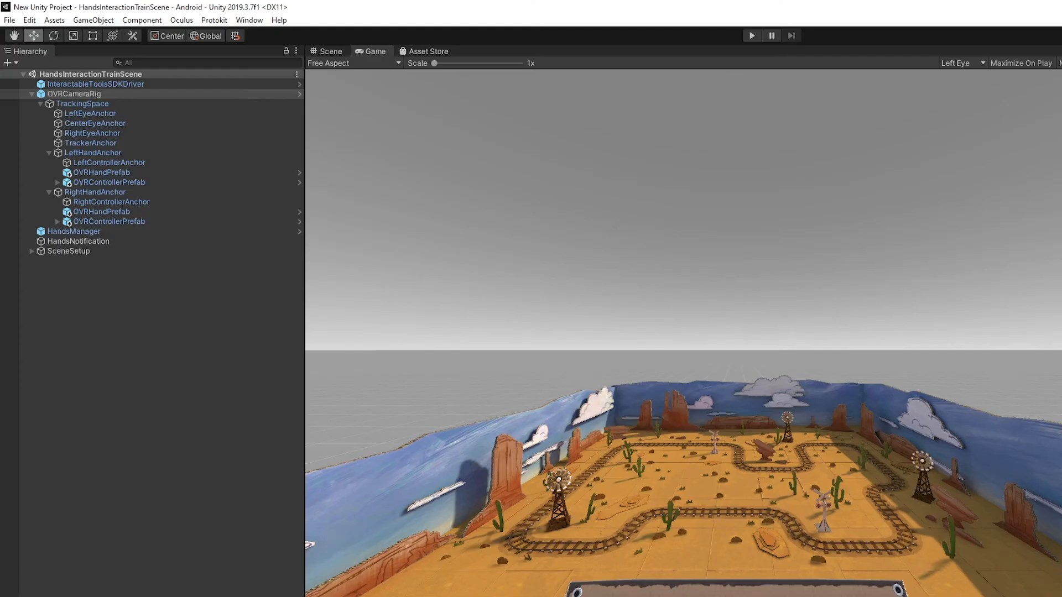
# - Expand SceneSetup down through NearFieldItems and AllGeo to the parts of SmokeButtonHousing
pyautogui.click(32, 250)
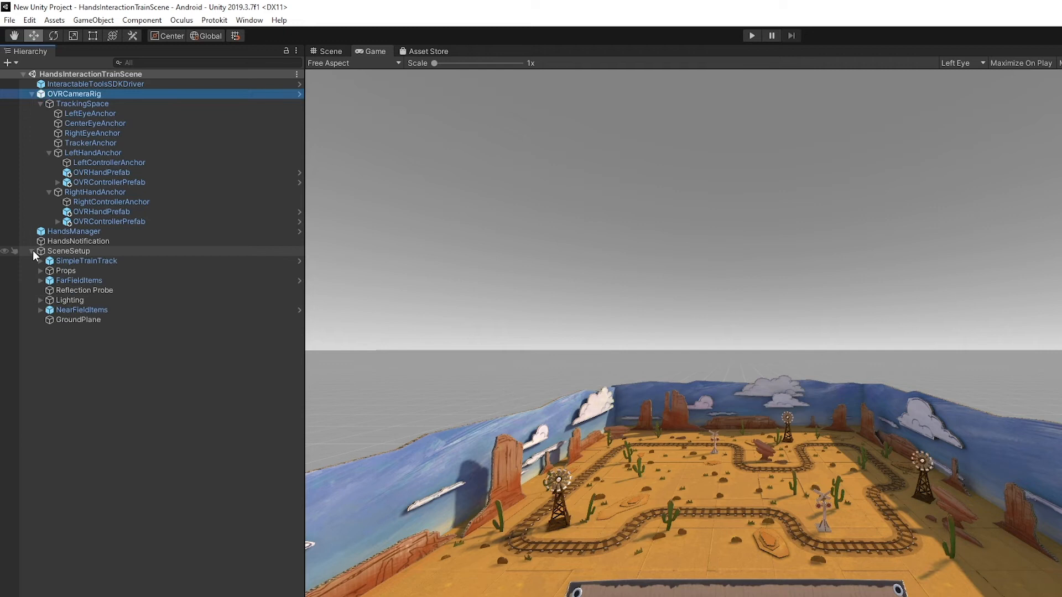
pyautogui.click(42, 310)
pyautogui.click(50, 319)
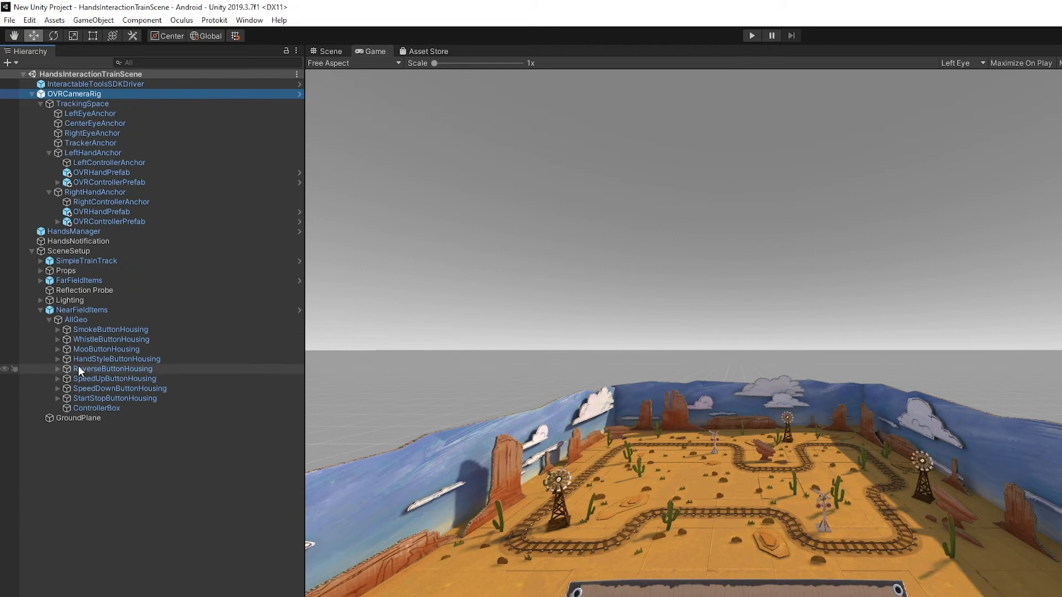
pyautogui.click(57, 330)
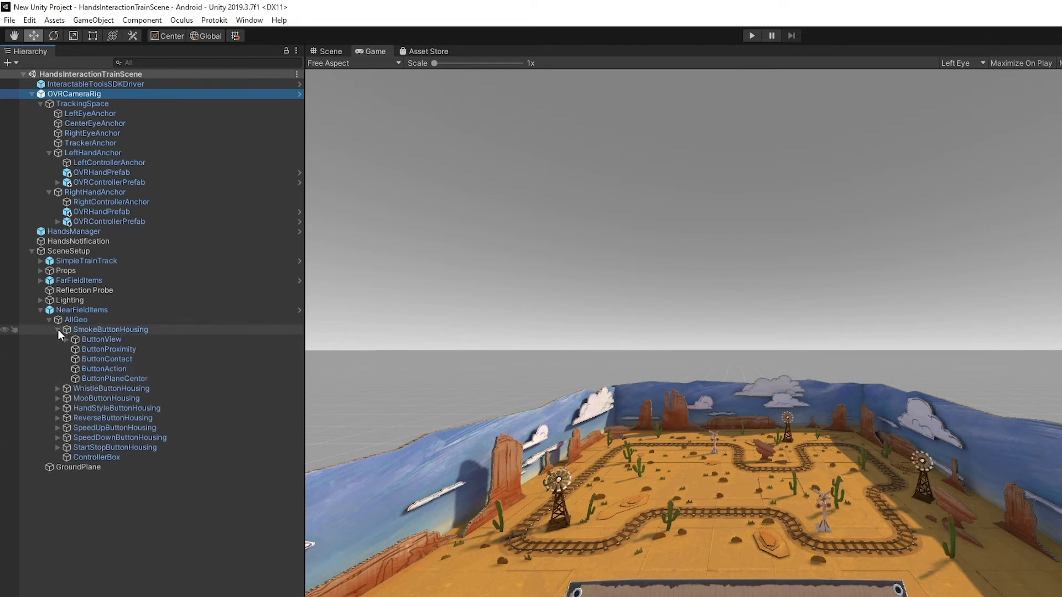
# - Inspect the smoke button's ButtonProximity, ButtonContact and ButtonAction zones
pyautogui.click(103, 350)
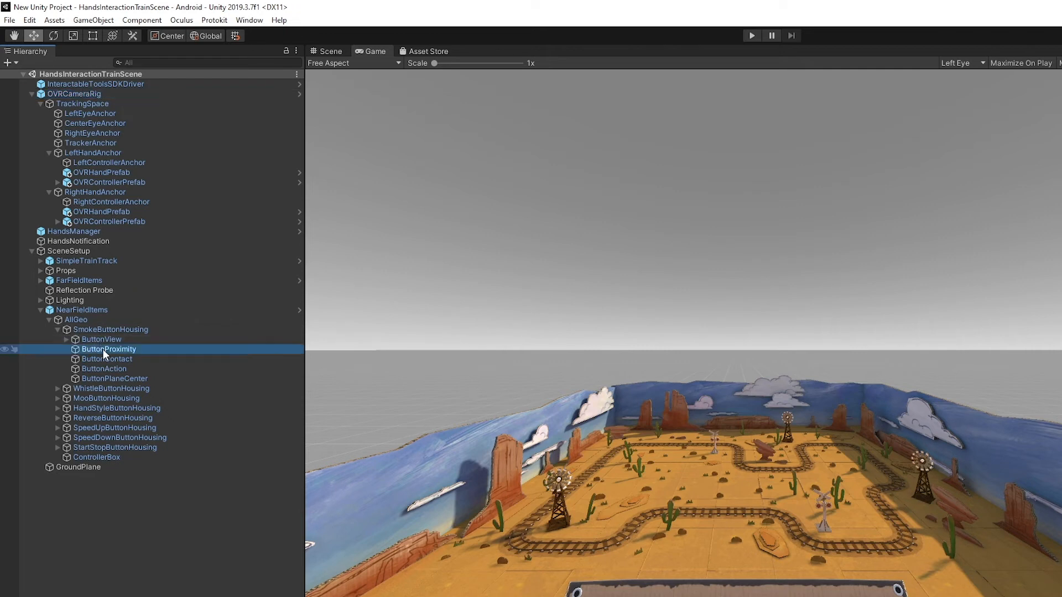
pyautogui.click(106, 358)
pyautogui.click(105, 367)
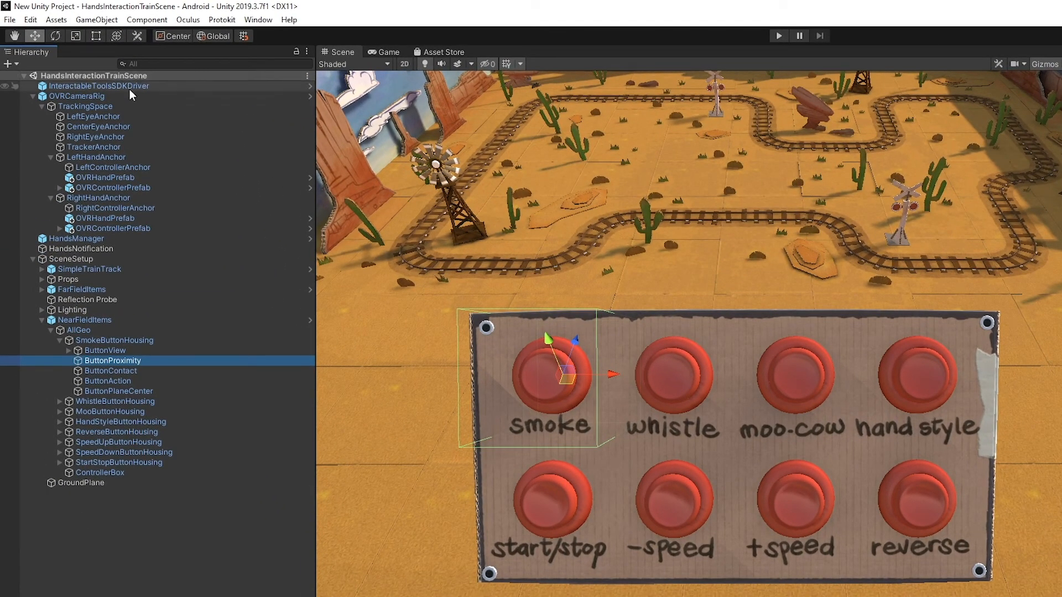
# - Examine the left-hand and right-hand tool lists in the Interactable Tools Creator script of InteractableToolsSDKDriver
pyautogui.click(129, 87)
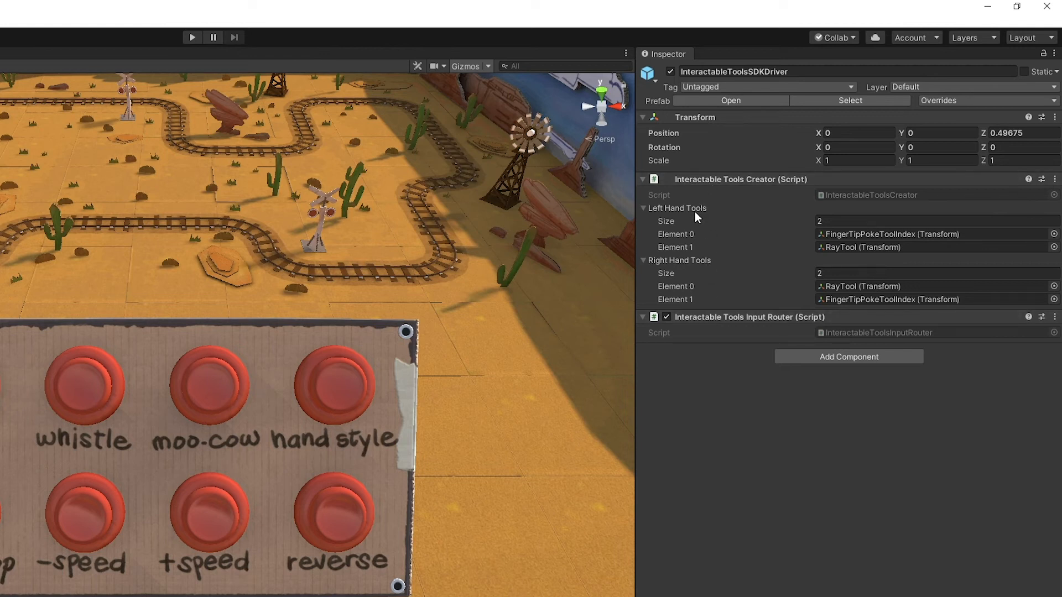
pyautogui.click(820, 221)
pyautogui.moveTo(870, 236); pyautogui.dragTo(873, 299)
pyautogui.click(873, 288)
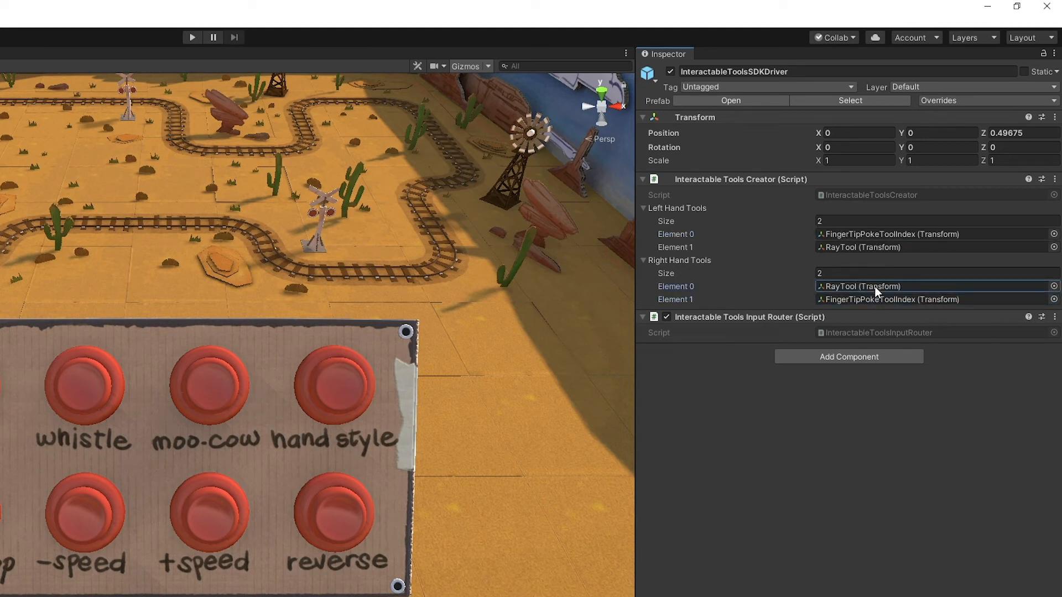
pyautogui.click(880, 248)
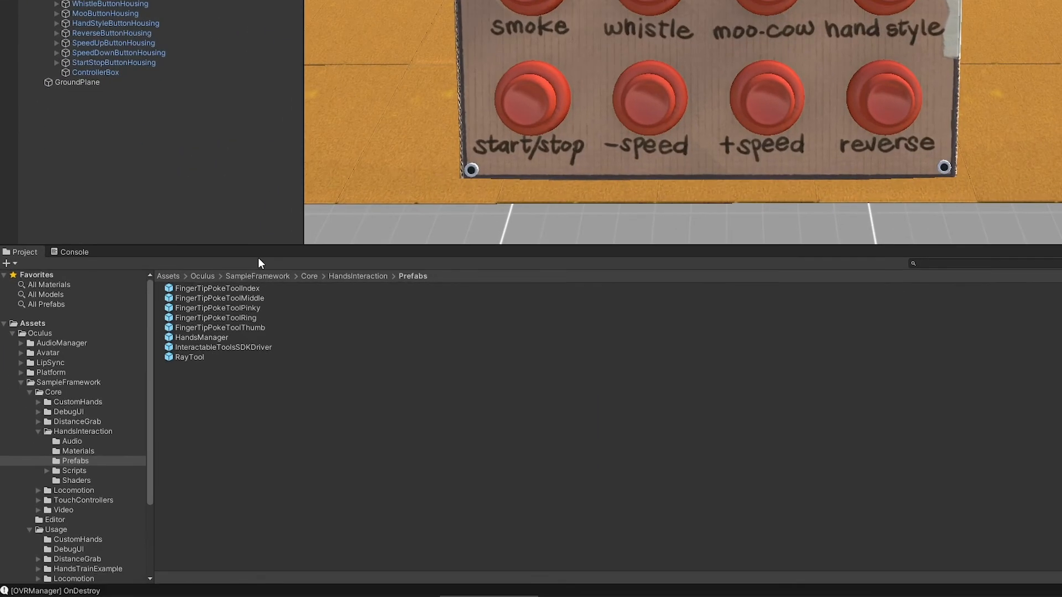
# - Browse the project from SampleFramework through Core and HandsInteraction to the Prefabs folder containing the poke and ray tools
pyautogui.click(40, 381)
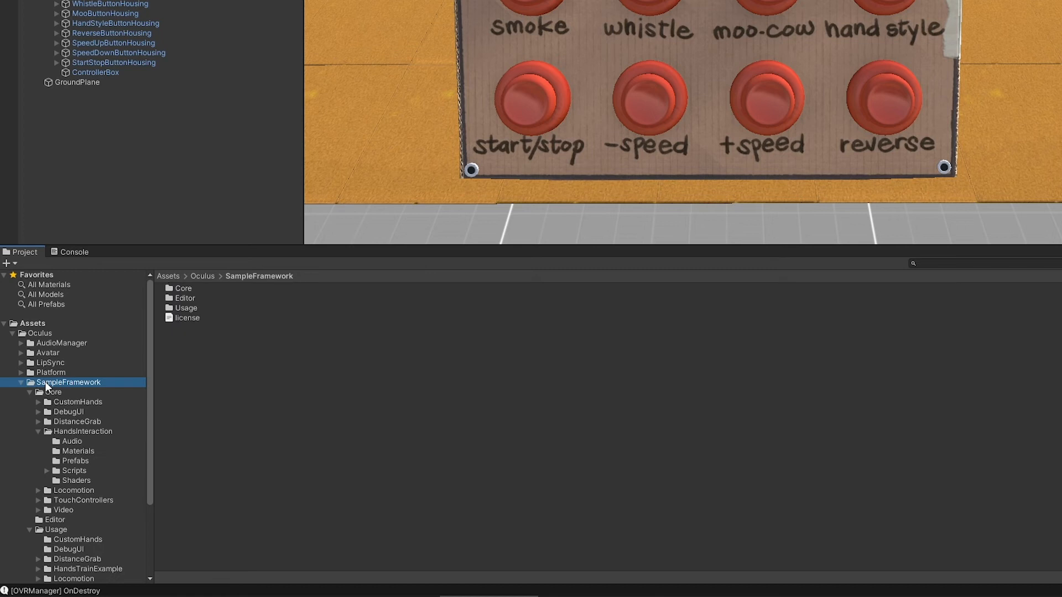
pyautogui.click(50, 392)
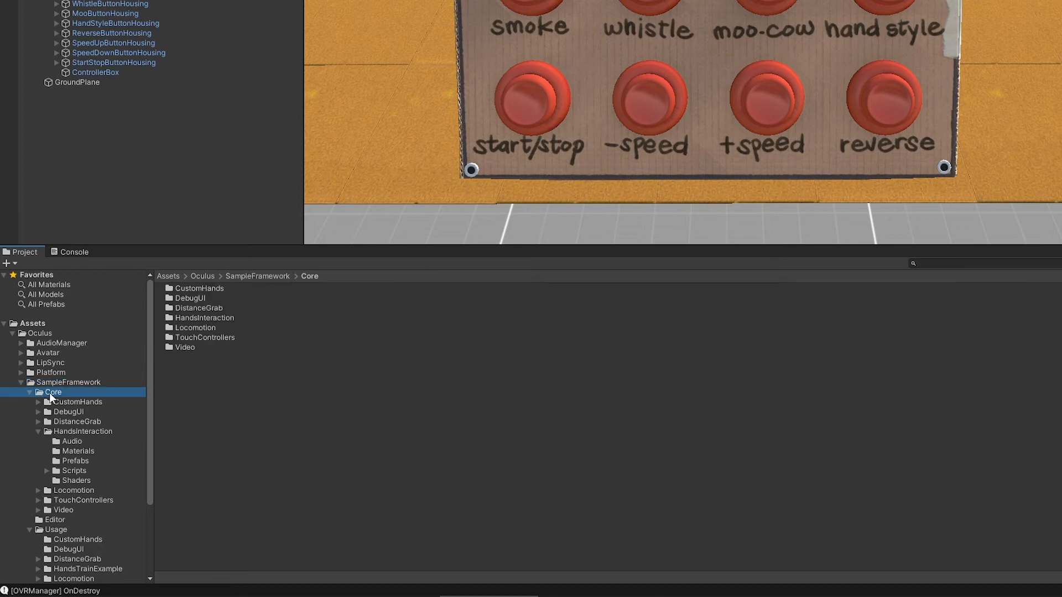
pyautogui.click(71, 430)
pyautogui.click(77, 462)
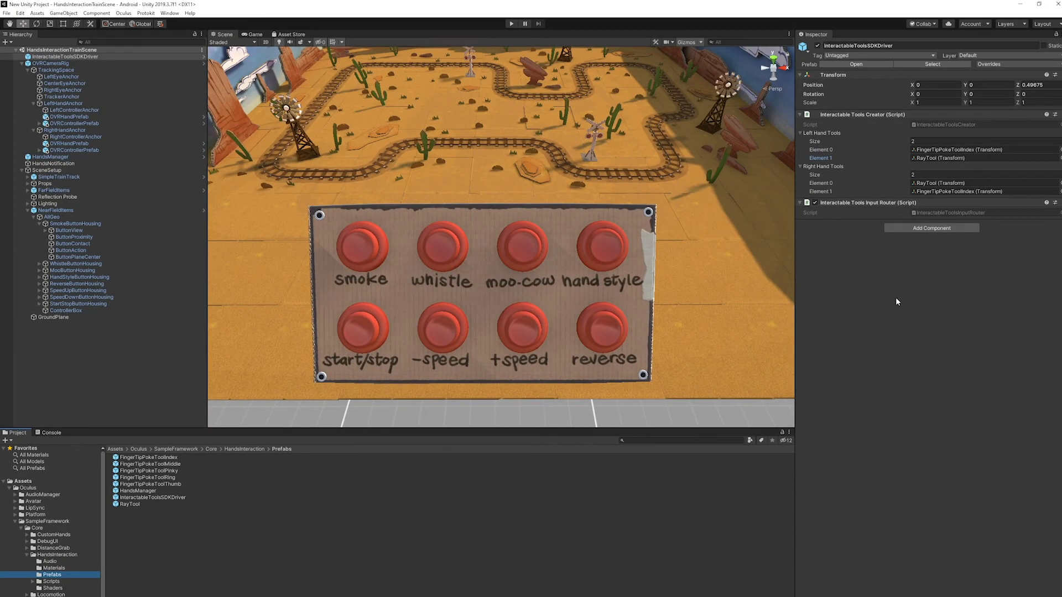
# - Check the RayTool reference in the Right Hand Tools list of InteractableToolsSDKDriver
pyautogui.click(896, 298)
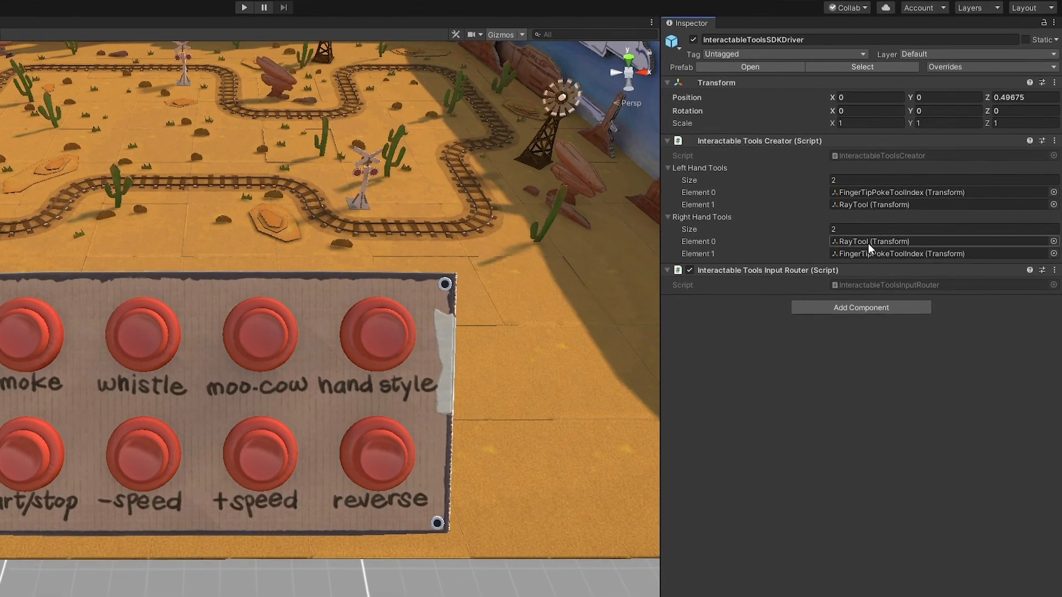
pyautogui.rightClick(867, 243)
pyautogui.click(858, 243)
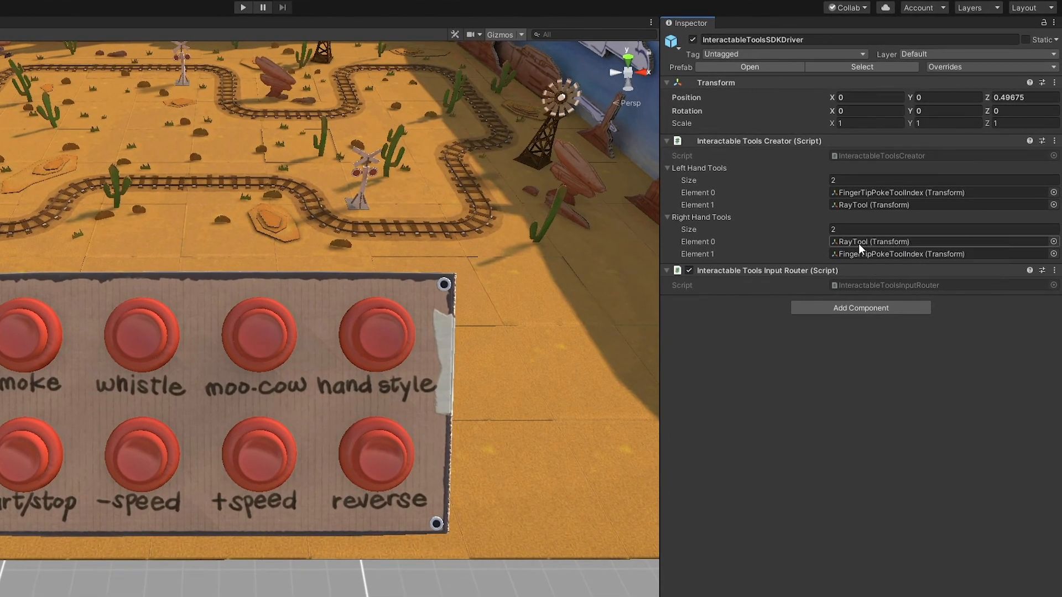
pyautogui.doubleClick(858, 243)
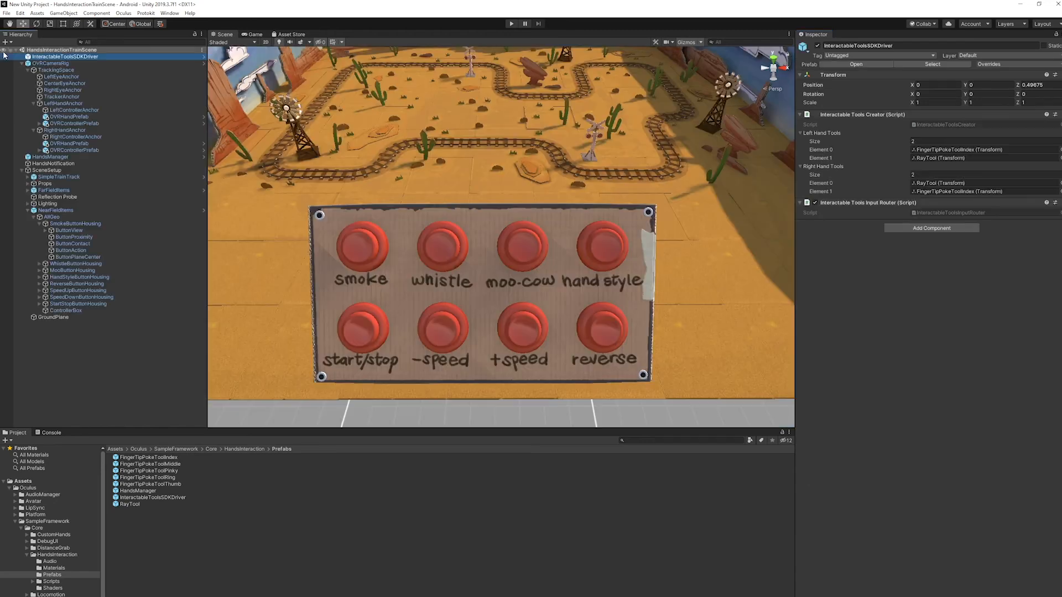
pyautogui.click(4, 51)
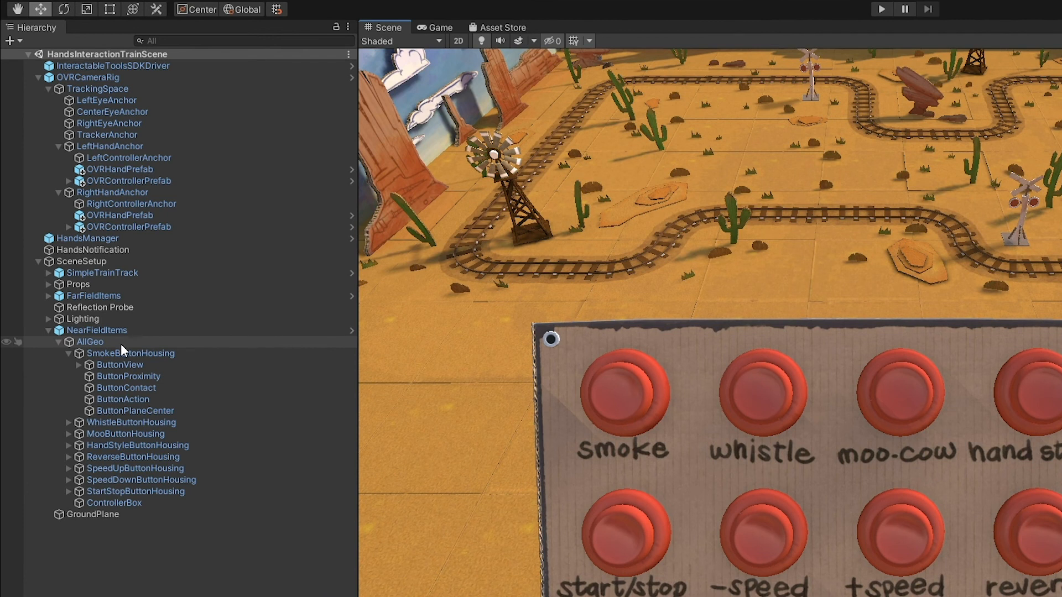
# - Compare the ButtonProximity, ButtonContact and ButtonAction zones under SmokeButtonHousing in the scene
pyautogui.click(134, 376)
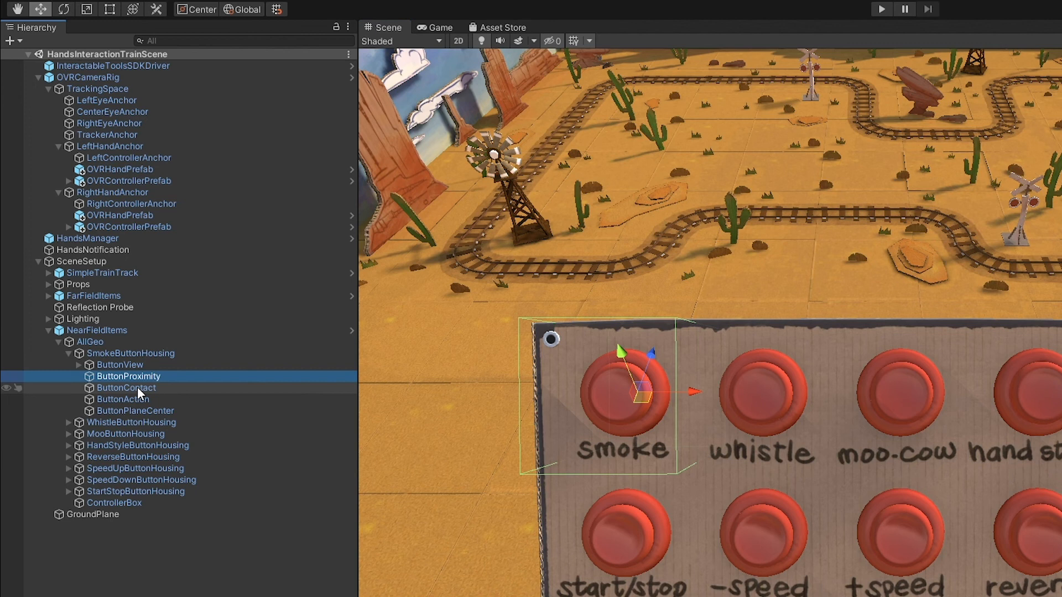
pyautogui.click(137, 388)
pyautogui.click(145, 399)
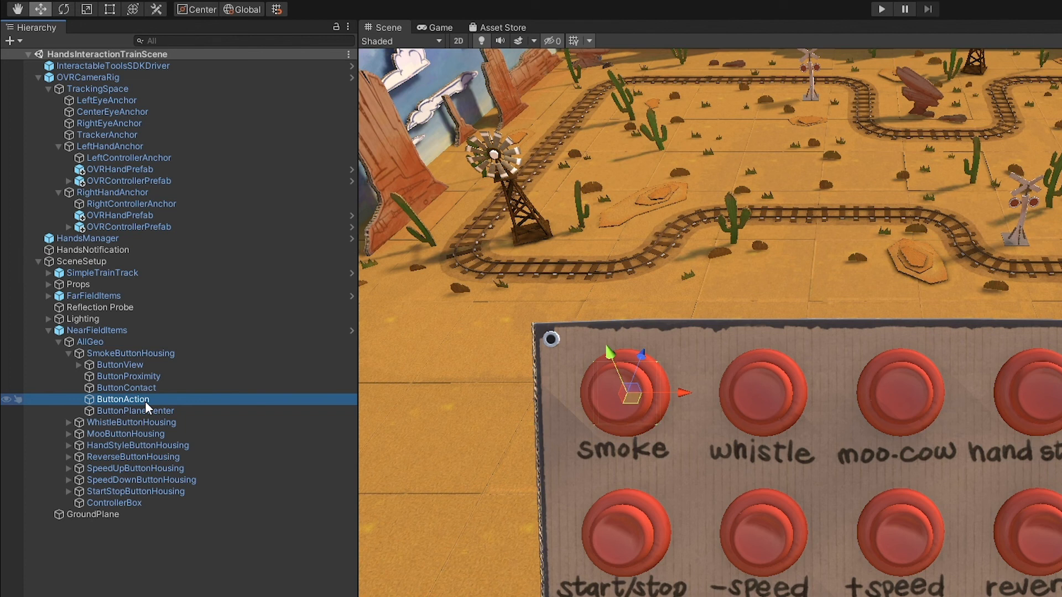
# - Trace SmokeButtonHousing's Interactable State Changed event to ControllerBox and locate its ControllerBoxController script in the project
pyautogui.click(134, 354)
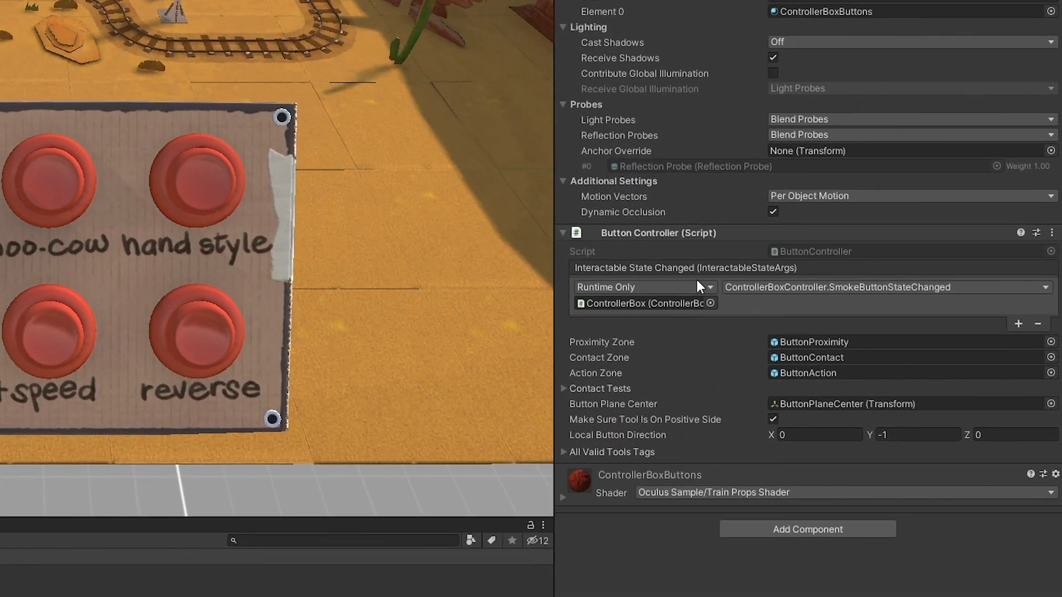
pyautogui.click(773, 305)
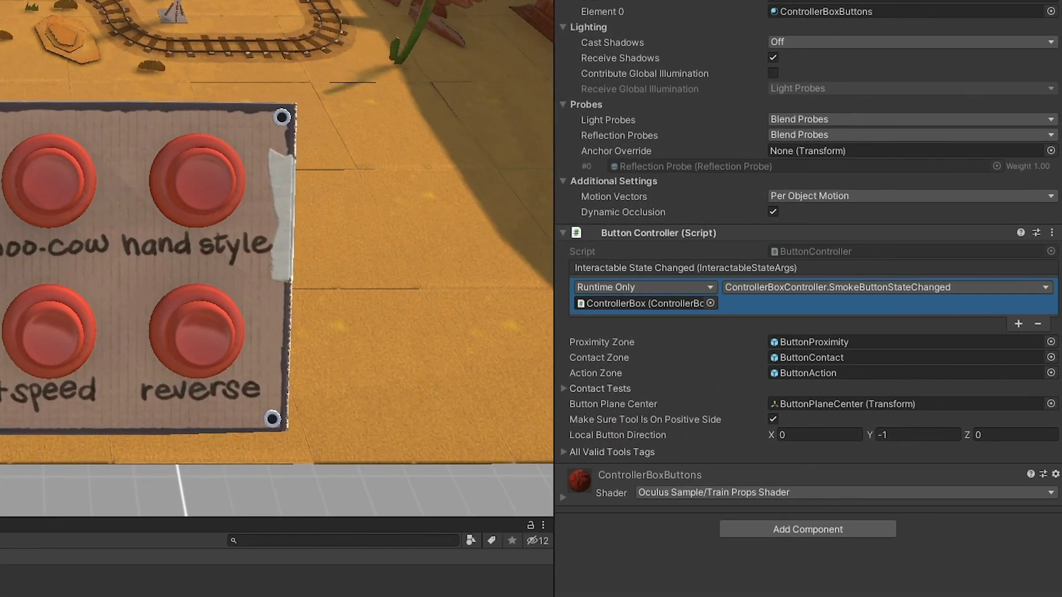
pyautogui.click(67, 319)
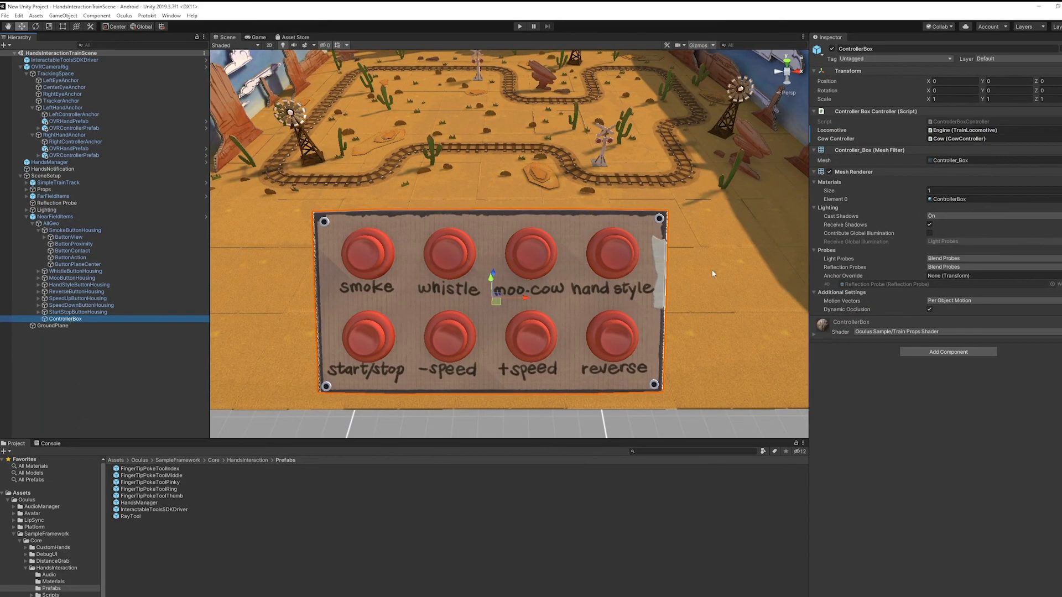
pyautogui.click(950, 123)
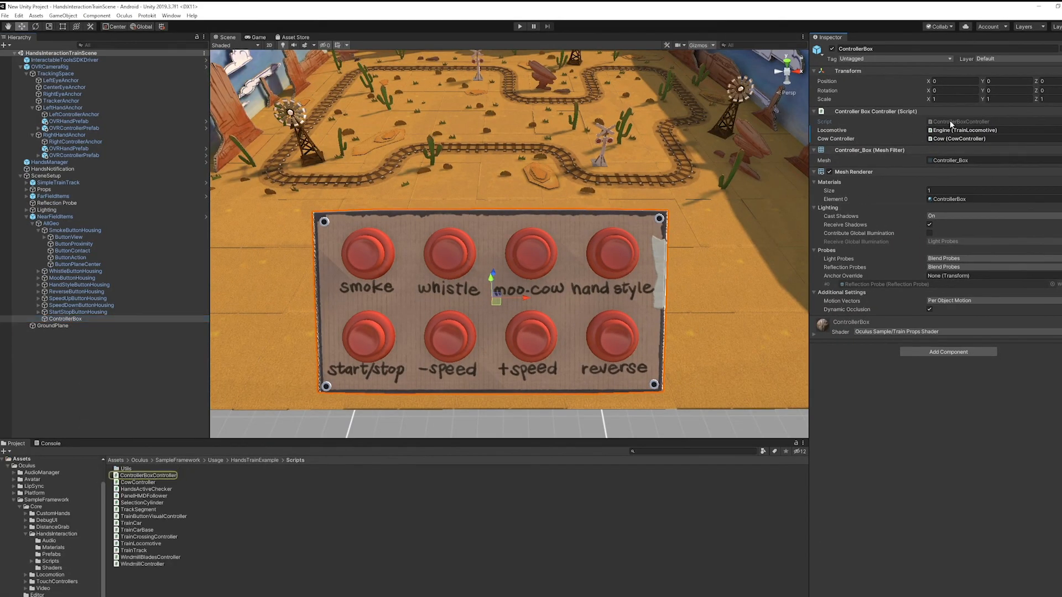